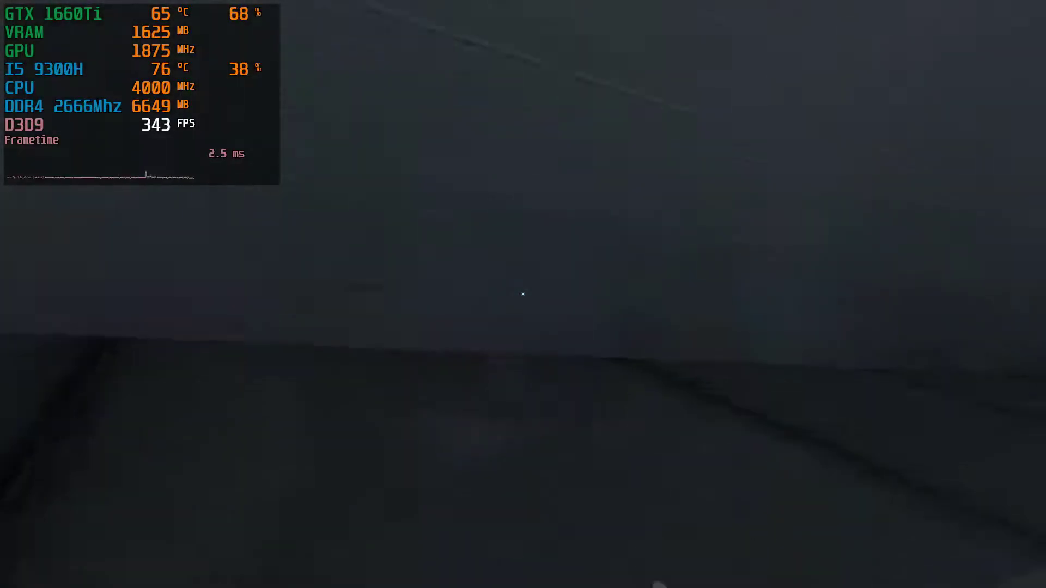
key("Escape")
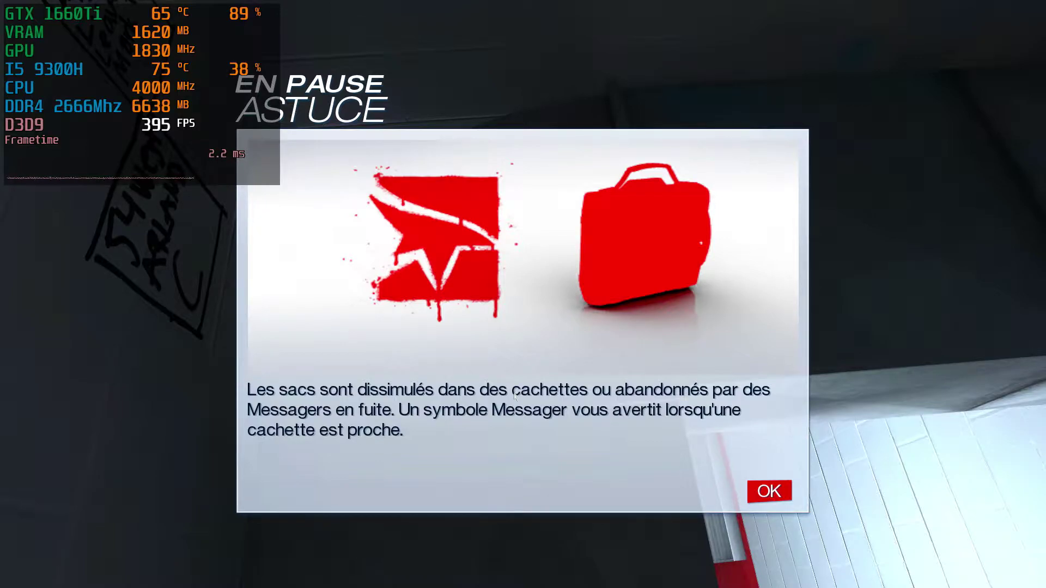
left_click(769, 490)
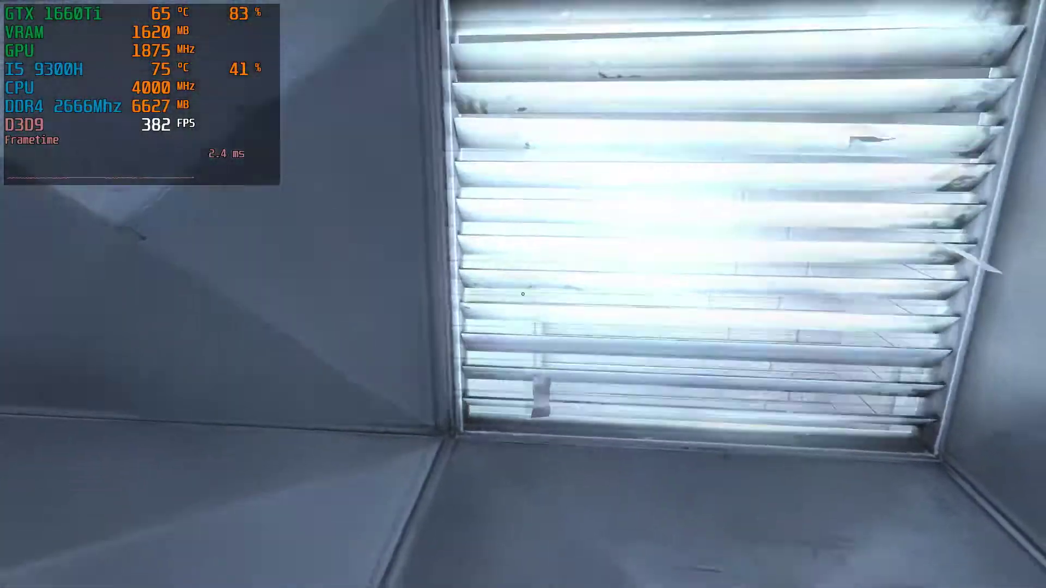
key("Escape")
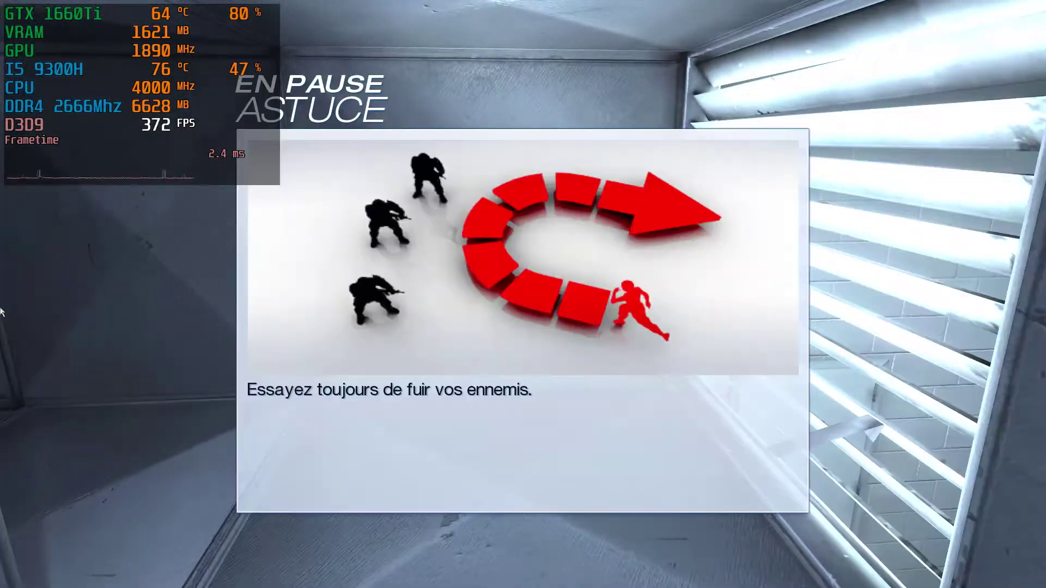